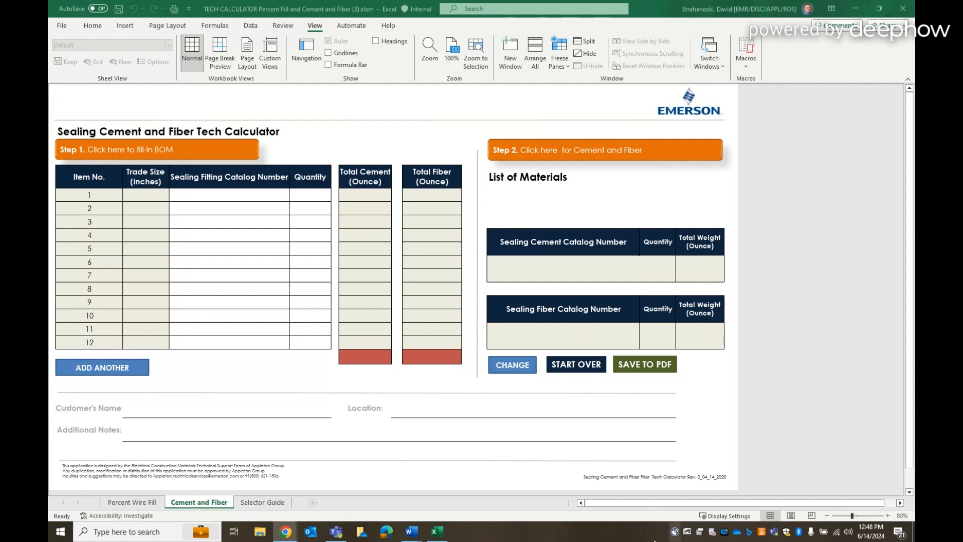
Start filling in the bill of materials with Appleton as the brand
click(200, 149)
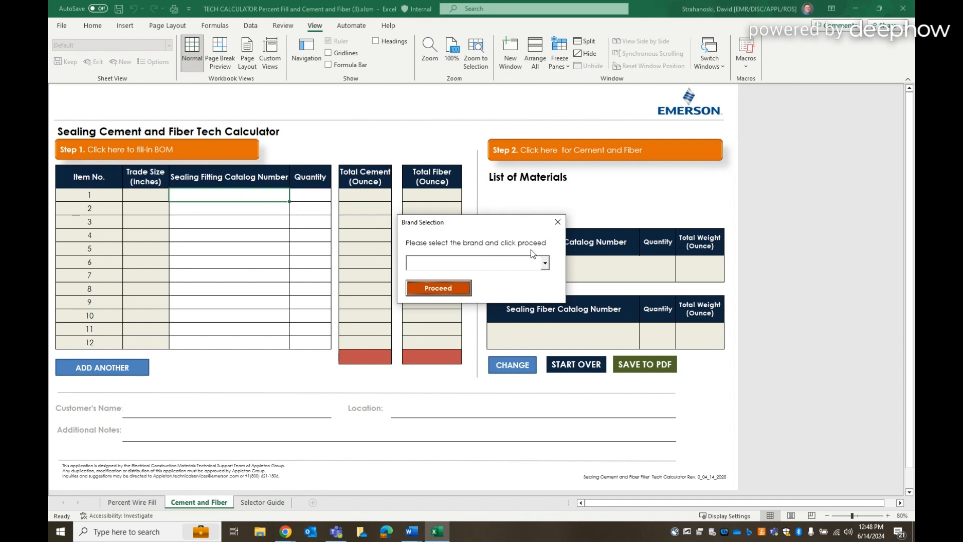
click(545, 263)
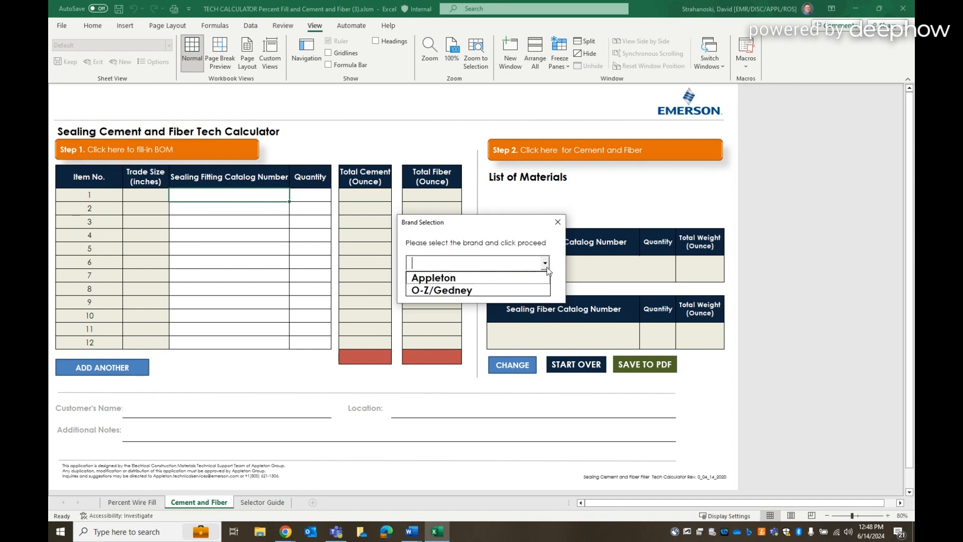
click(475, 278)
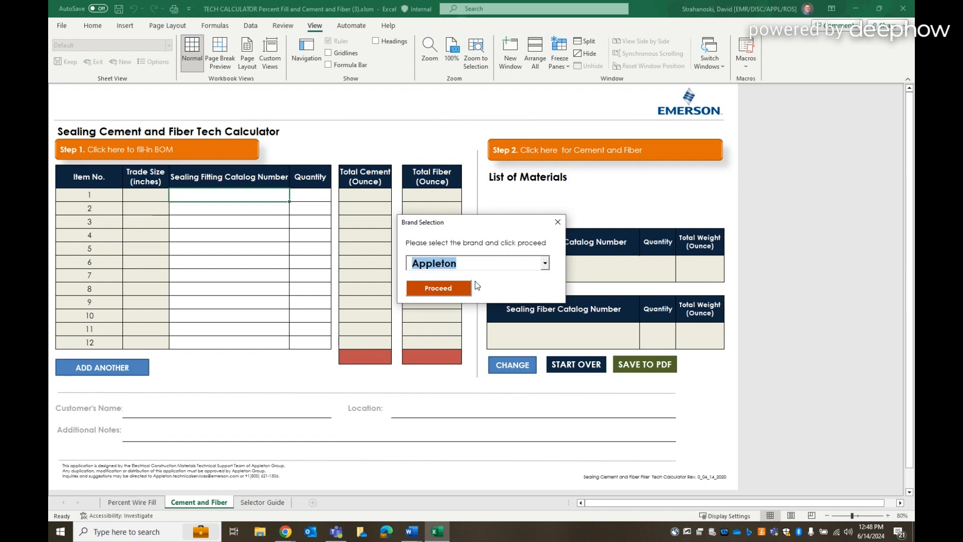
click(446, 291)
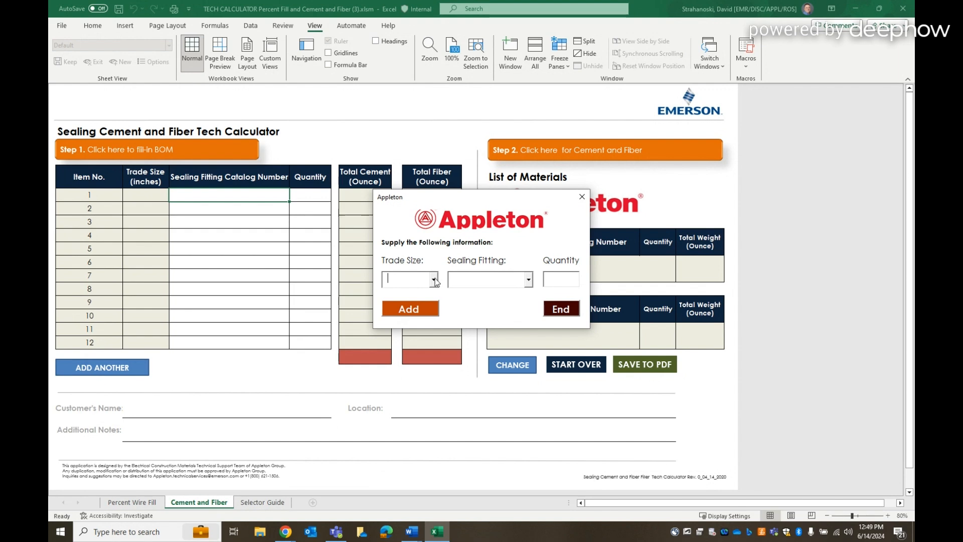
Add sealing fitting EYS5 (25%) in trade size 1-1/2 with quantity 2 to the bill of materials
click(434, 280)
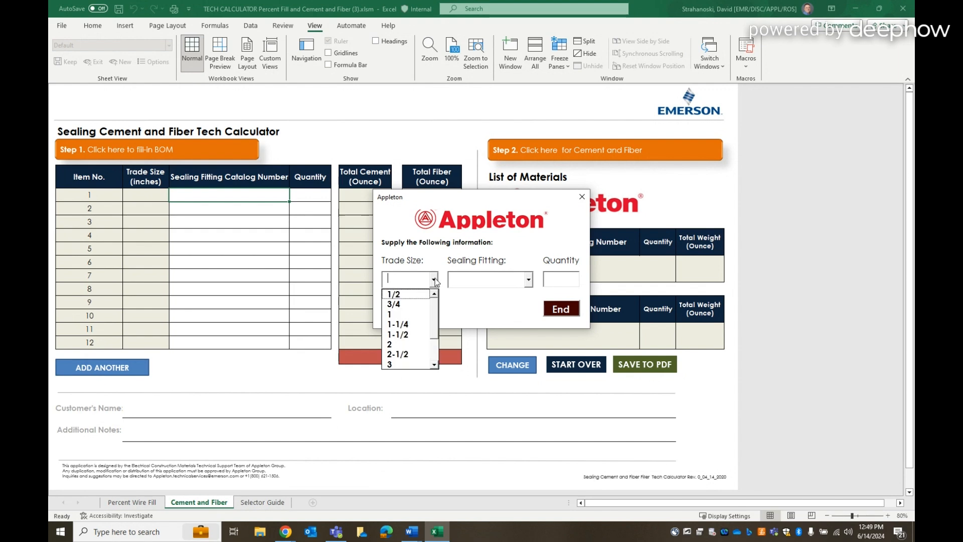
click(409, 334)
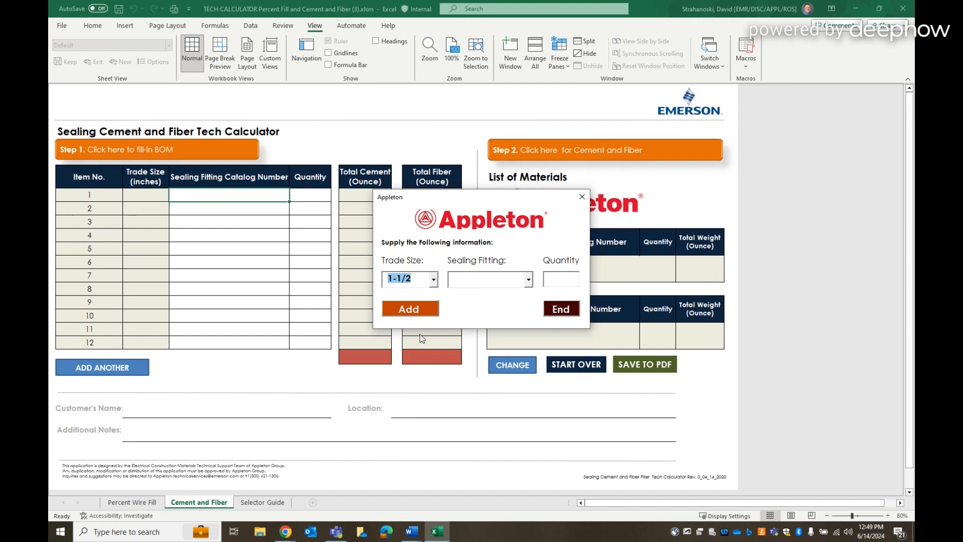
click(529, 281)
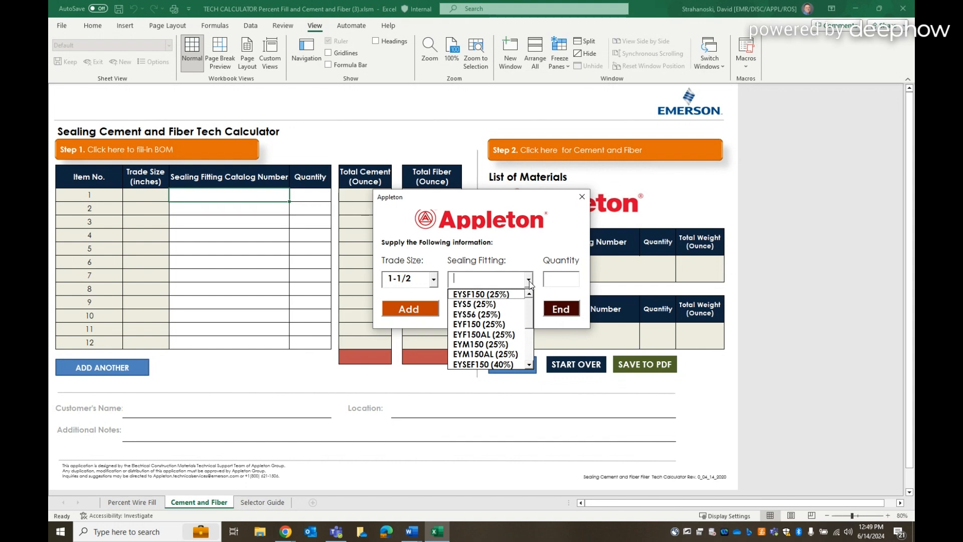
click(503, 304)
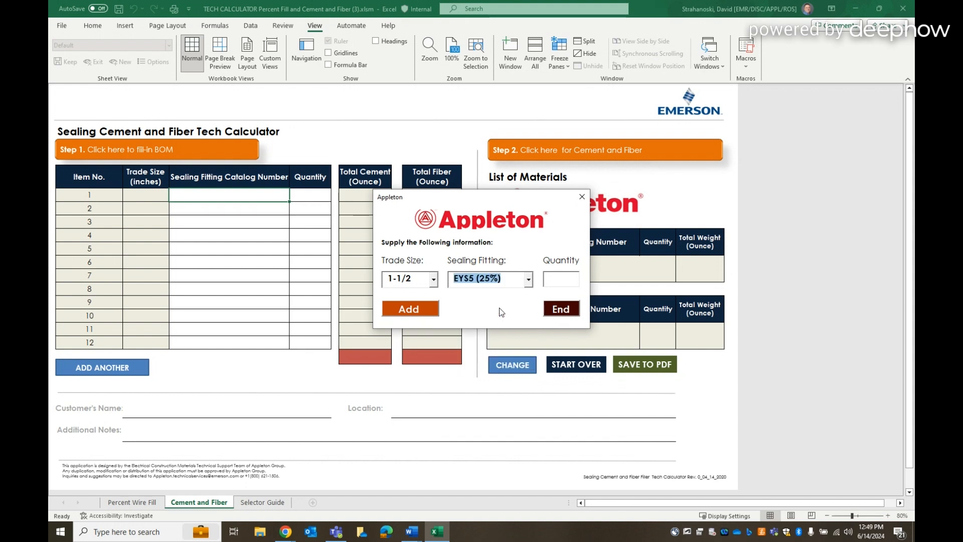
click(561, 280)
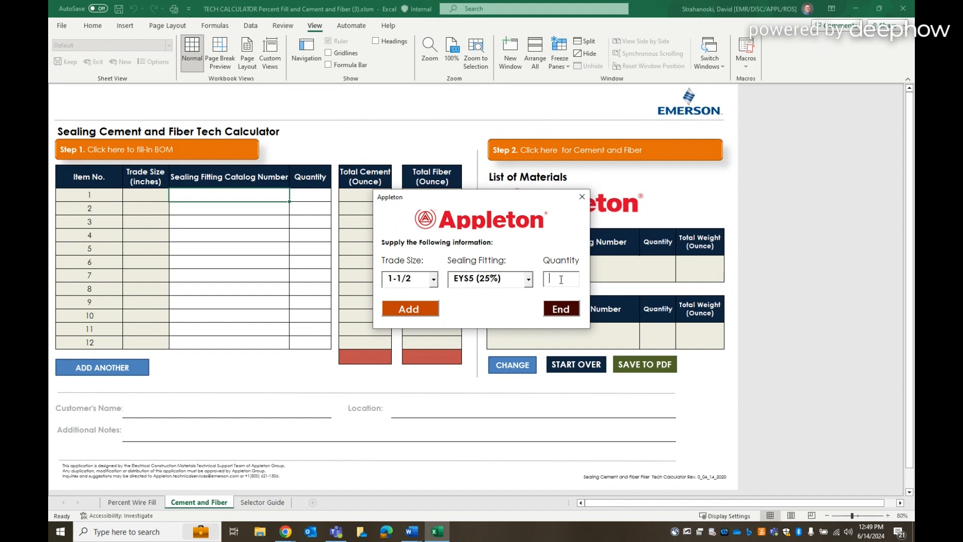
text(2)
click(423, 312)
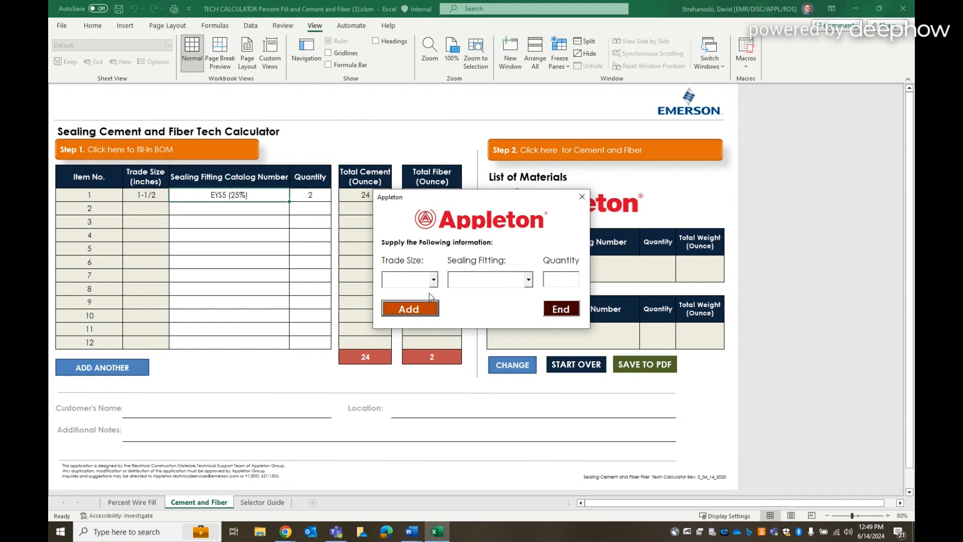
Add sealing fitting EYSEF50 (40%) in trade size 1/2 with quantity 1, and end the bill of materials entry
click(424, 285)
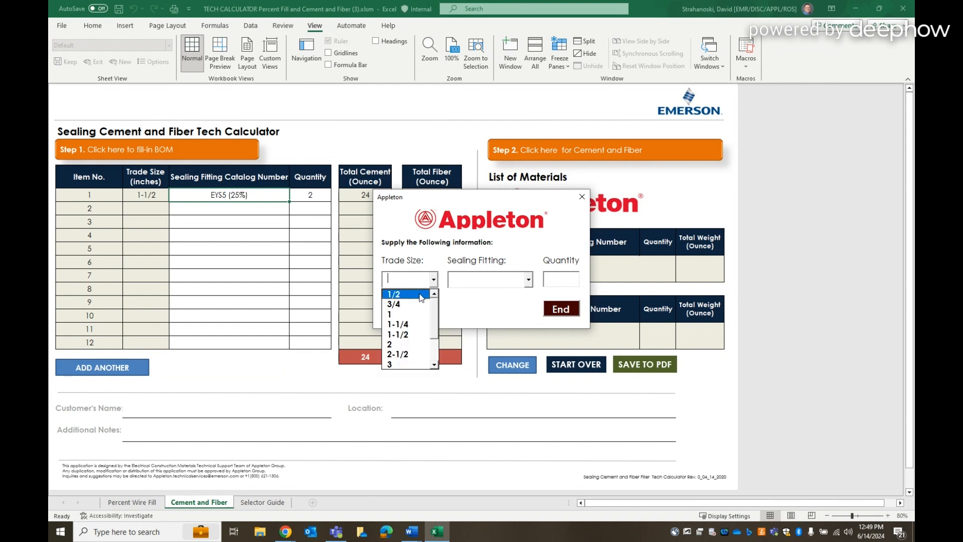
click(420, 296)
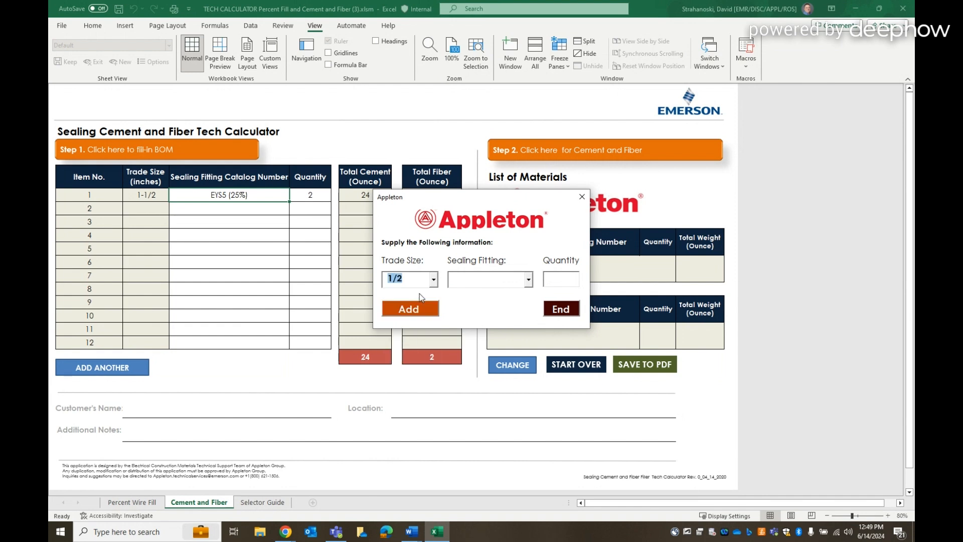
click(489, 284)
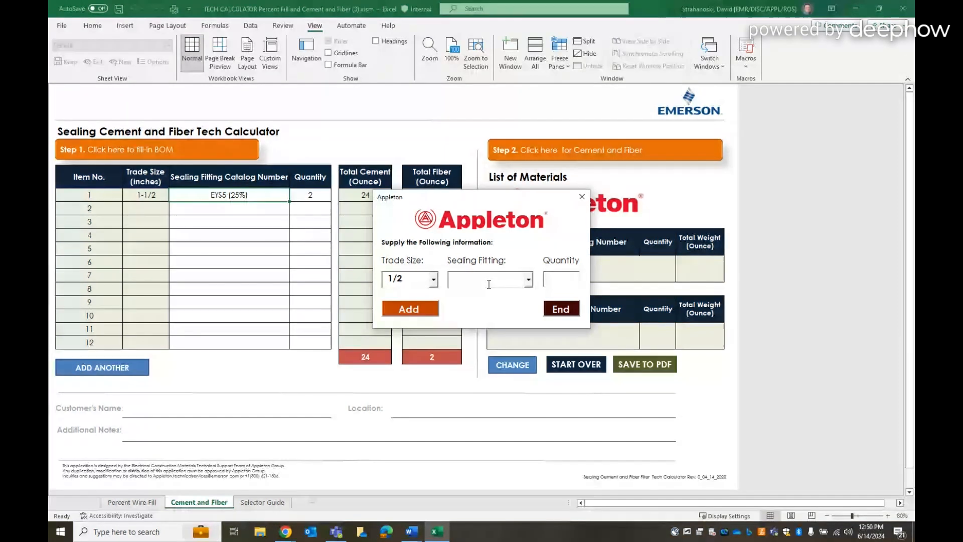
text(E)
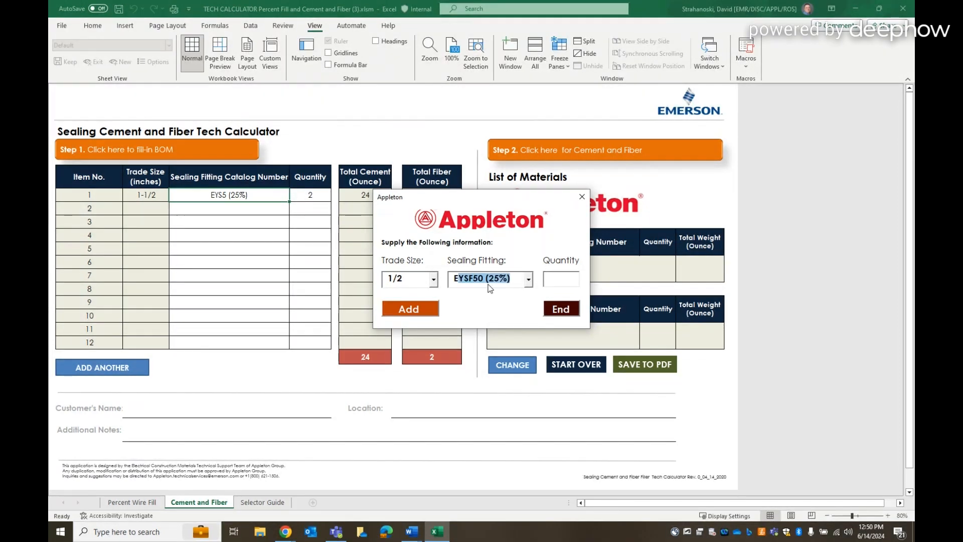
text(YSEF5)
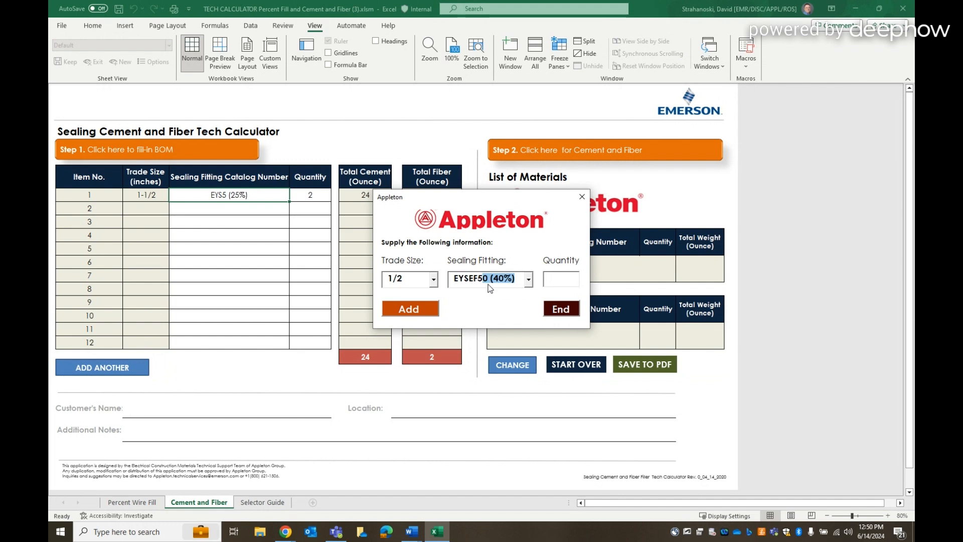
text(0)
click(566, 279)
text(1)
click(412, 311)
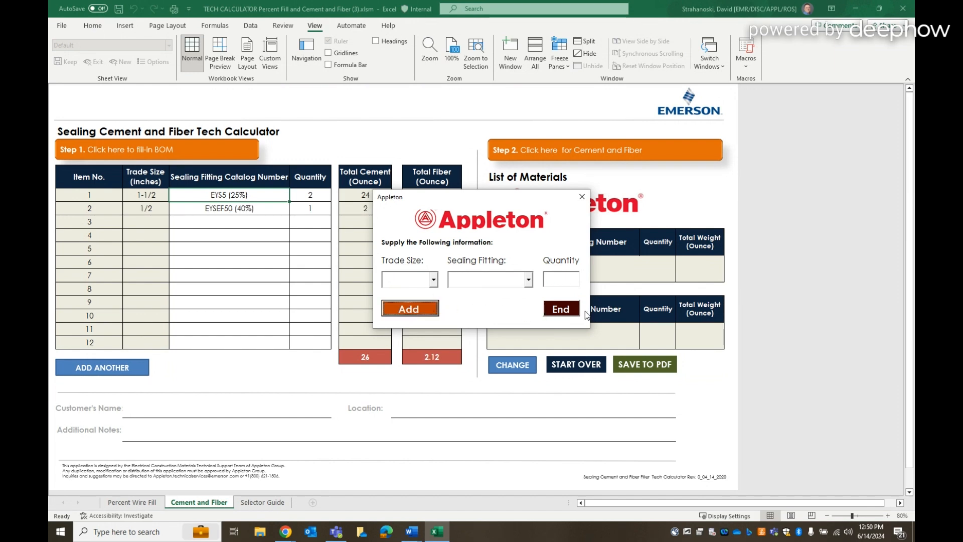
click(563, 310)
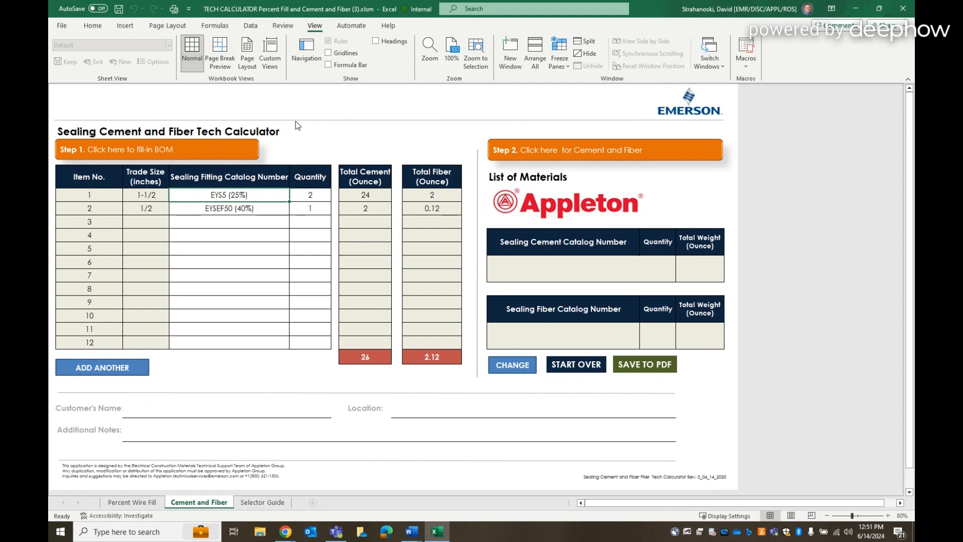
Start the Step 2 cement and fiber selection and choose AC1-A (16 oz) as the Kwiko sealing cement
click(656, 150)
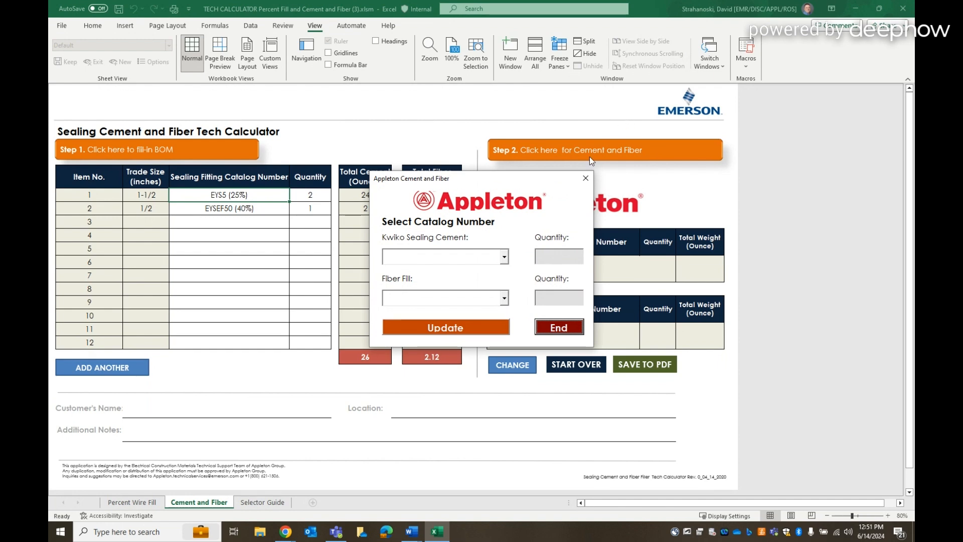
drag(552, 181, 740, 193)
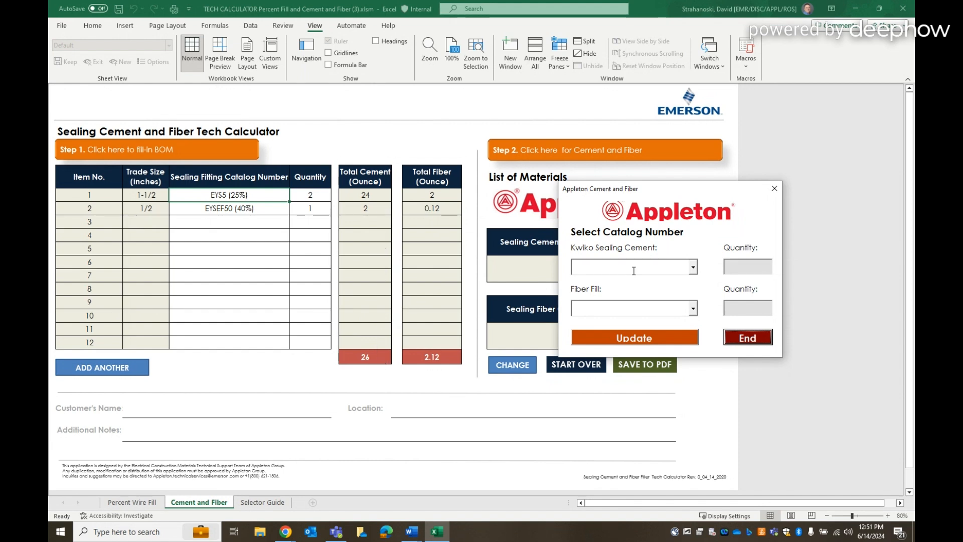
drag(695, 189, 603, 185)
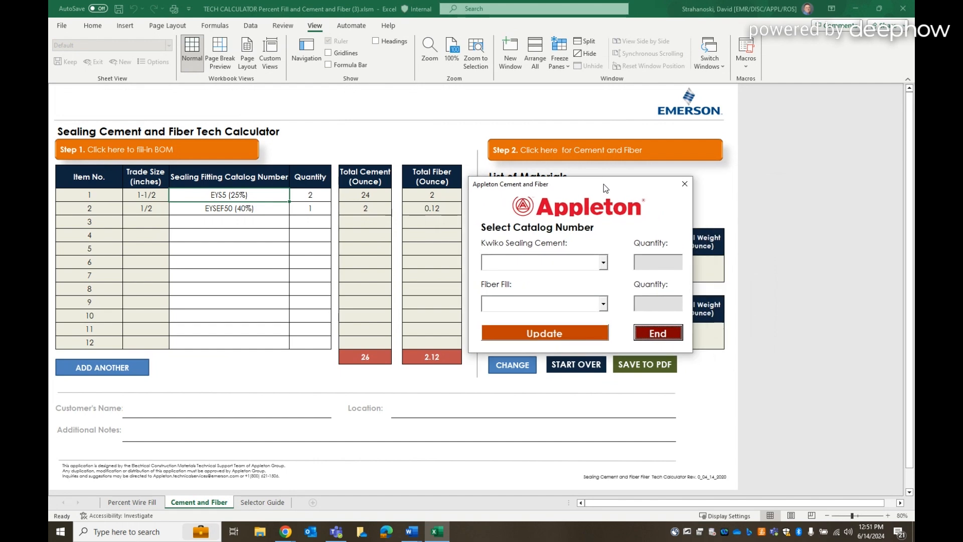
click(604, 263)
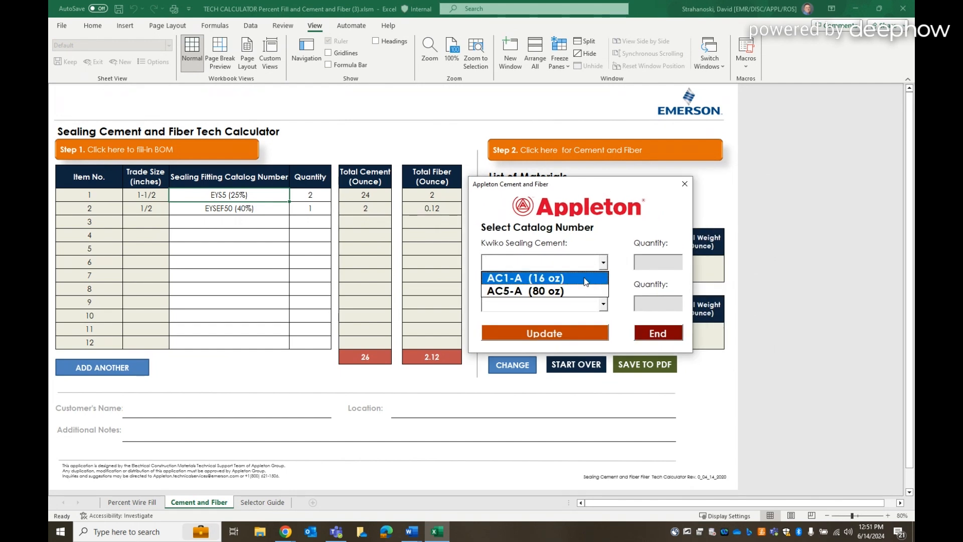
click(586, 279)
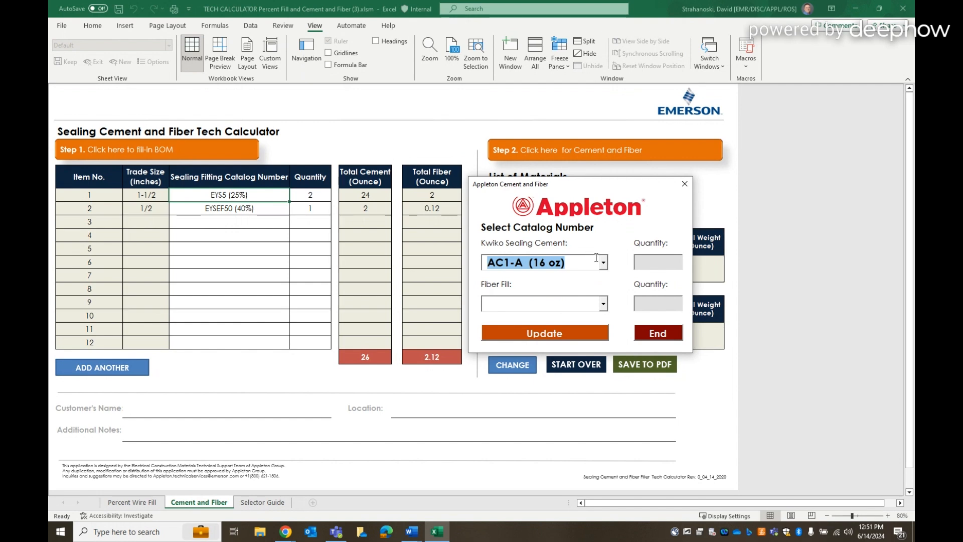
click(603, 264)
click(604, 265)
Choose F01 (1 oz) as the fiber fill, update the list of materials and end the selection
click(603, 304)
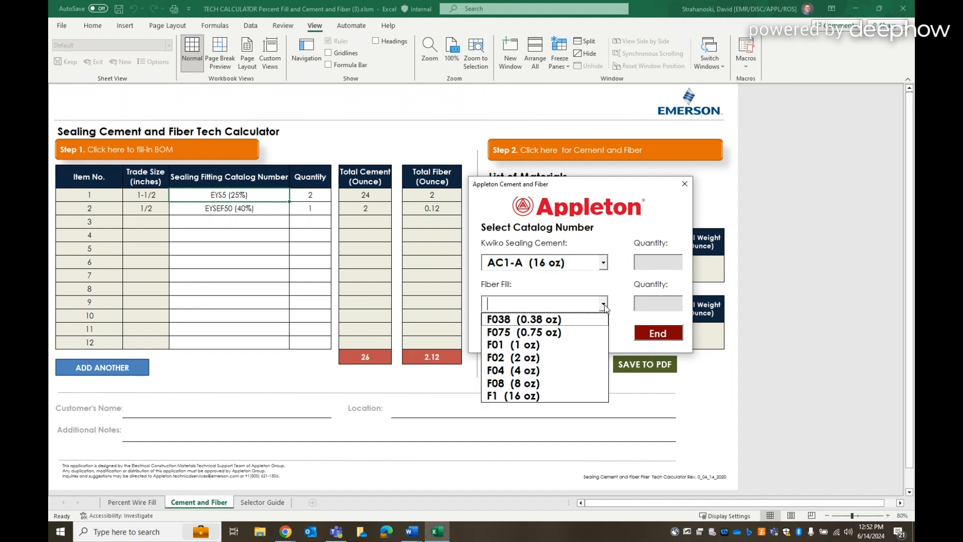
click(560, 350)
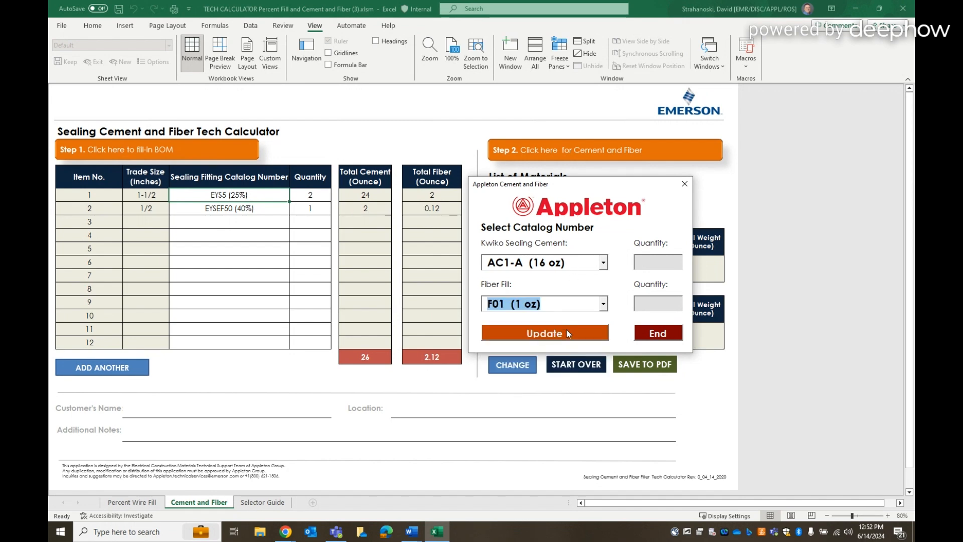
click(568, 334)
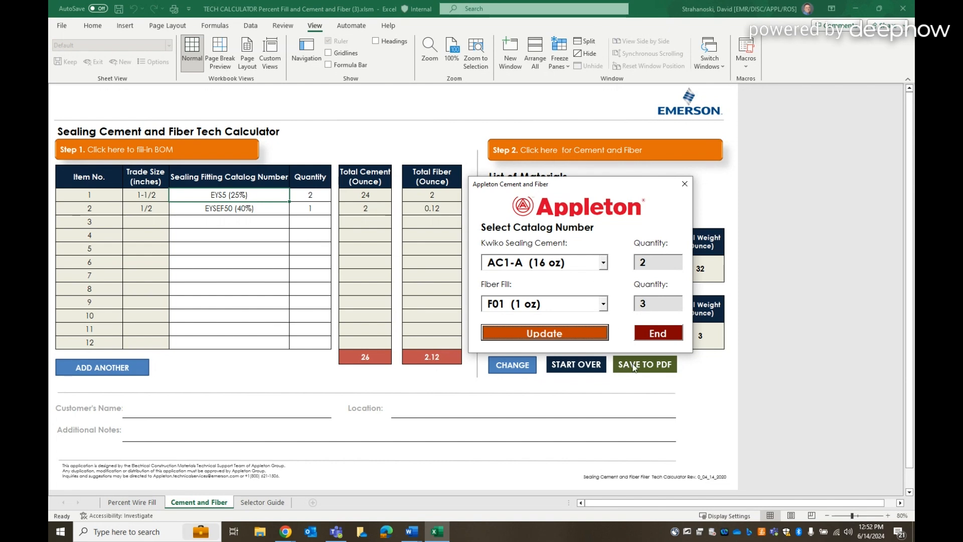
click(650, 333)
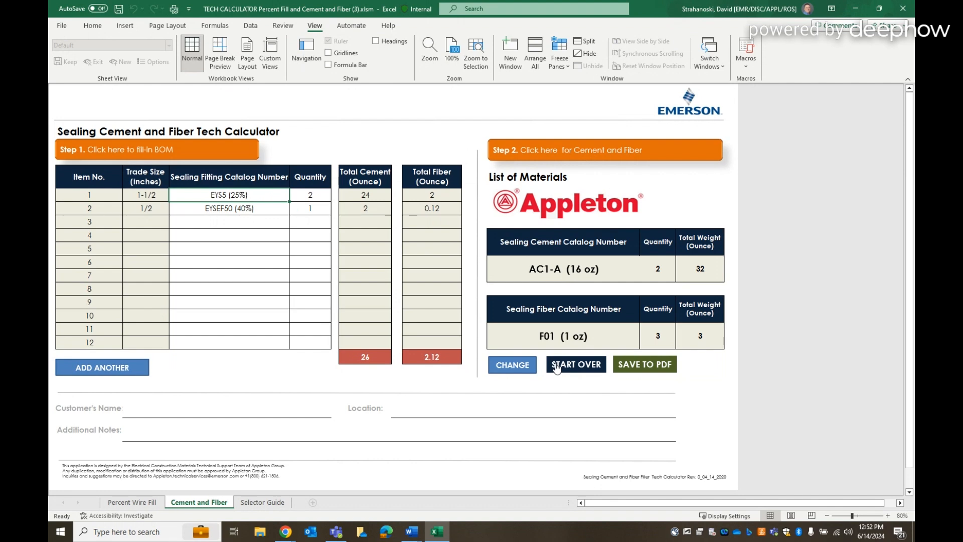
Look over the entry fields for the customer's name, location and additional notes, selecting each in turn
click(290, 414)
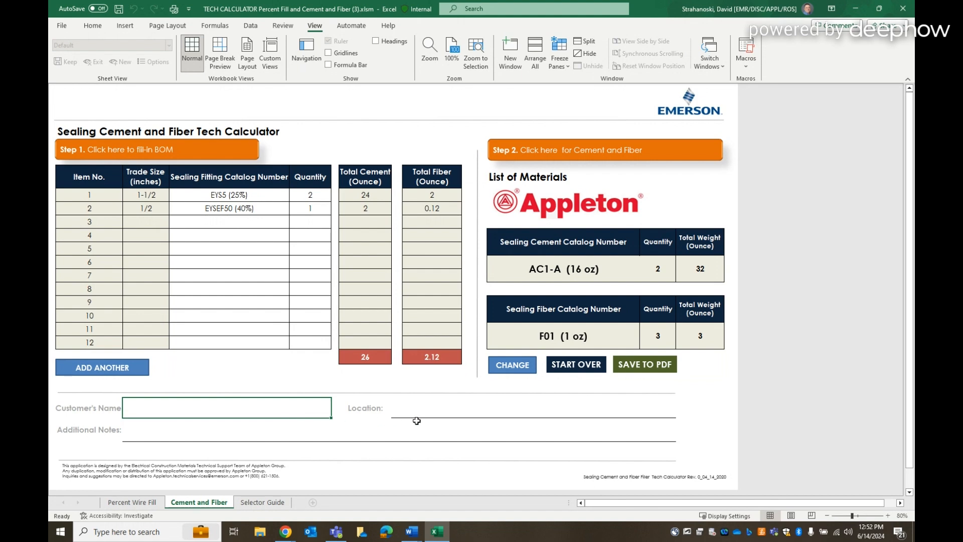
click(438, 414)
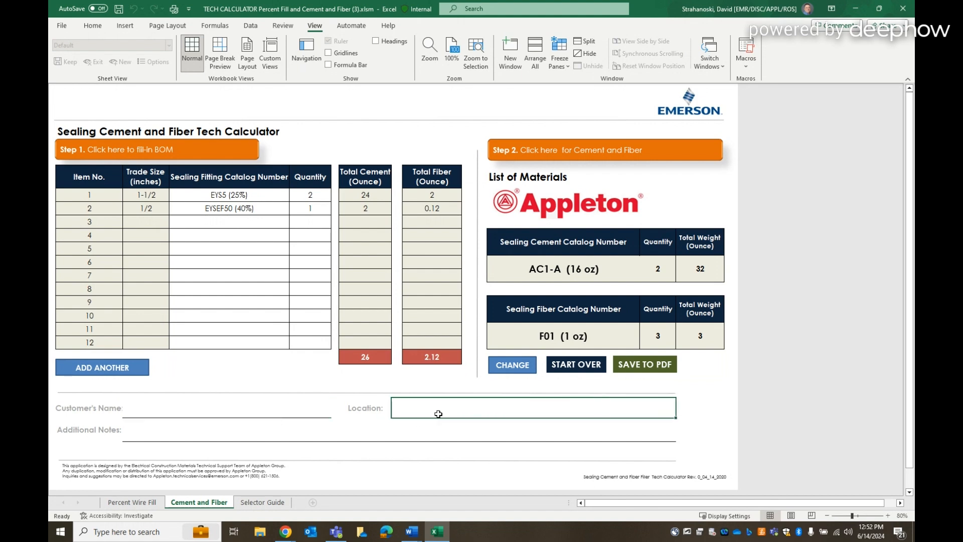
click(371, 436)
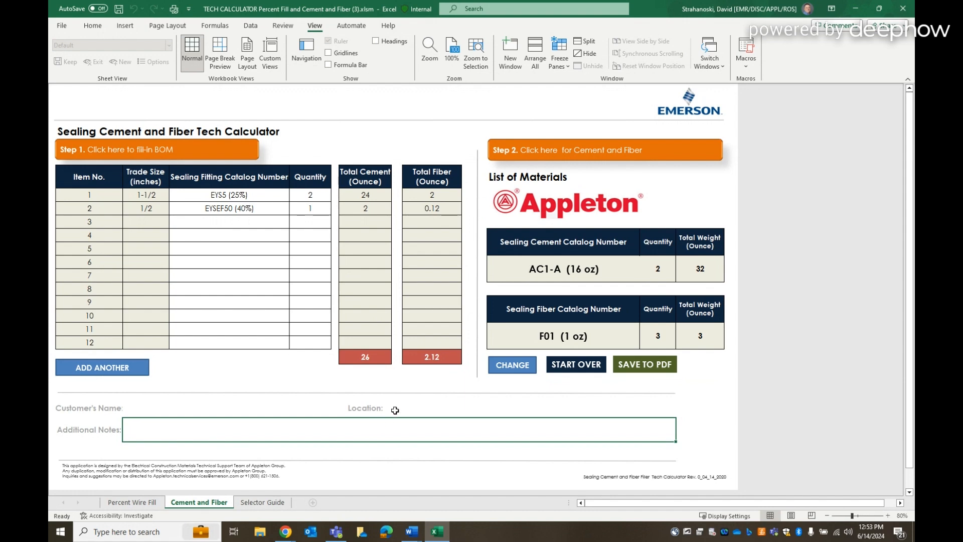
Start saving the calculation to PDF, and cancel at the choice of folder and file name
click(636, 371)
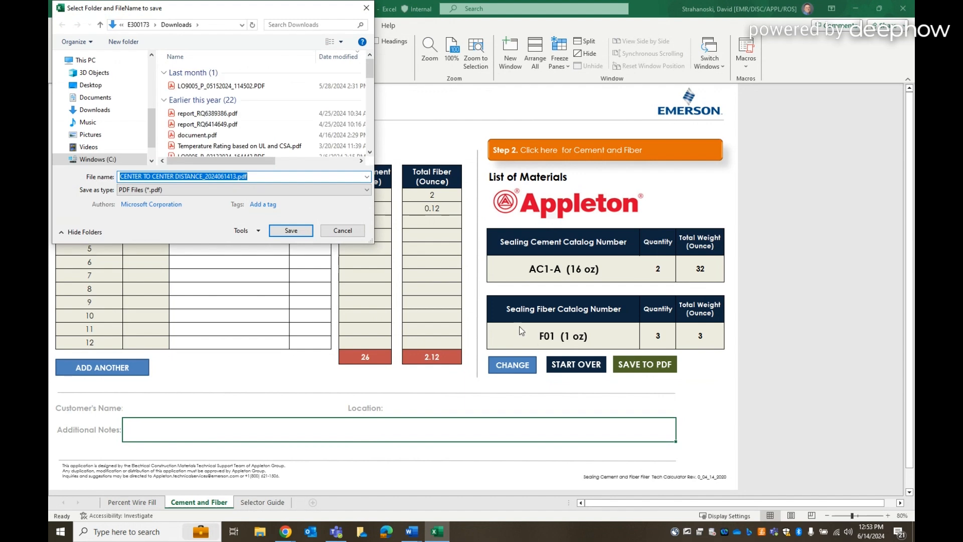
click(359, 230)
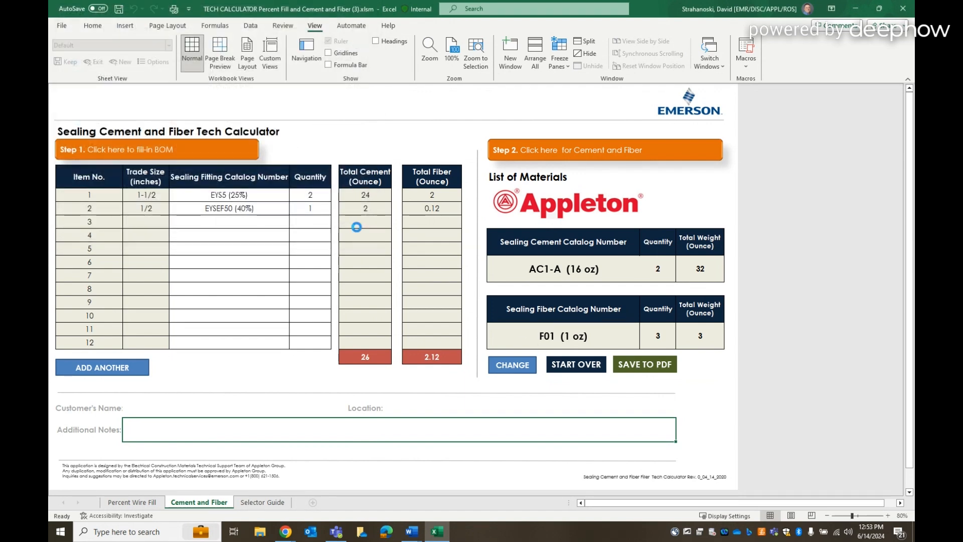